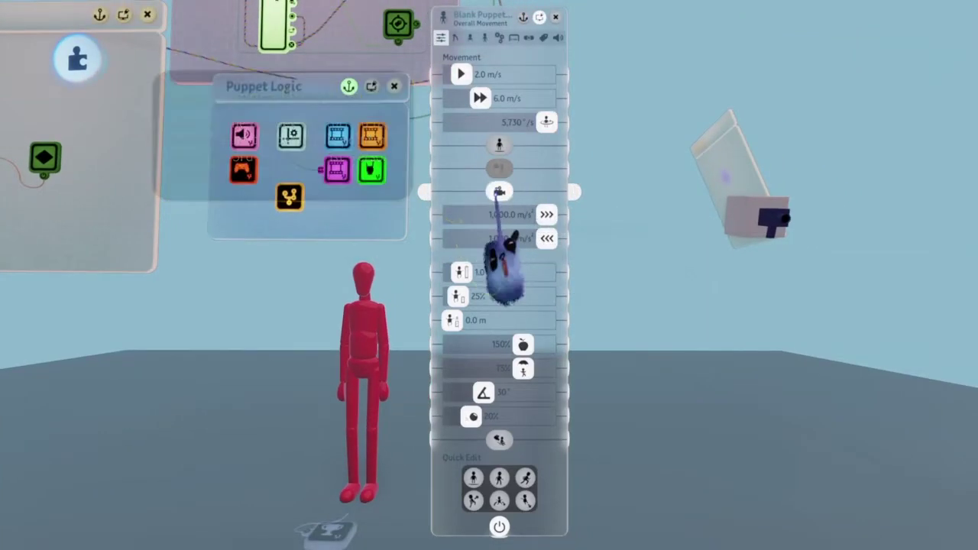
Close the blank puppet's movement settings and return to editing the scene.
key(Escape)
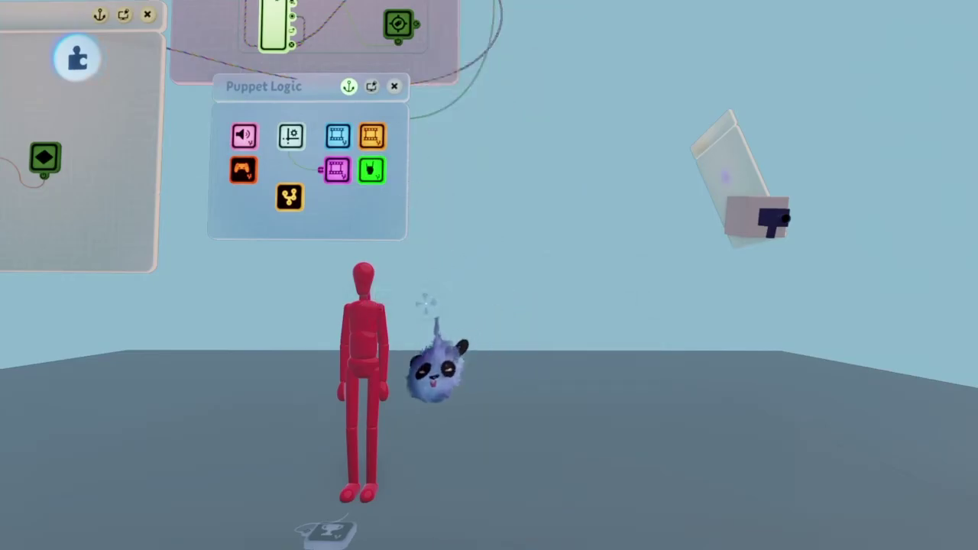
key(Escape)
click(273, 382)
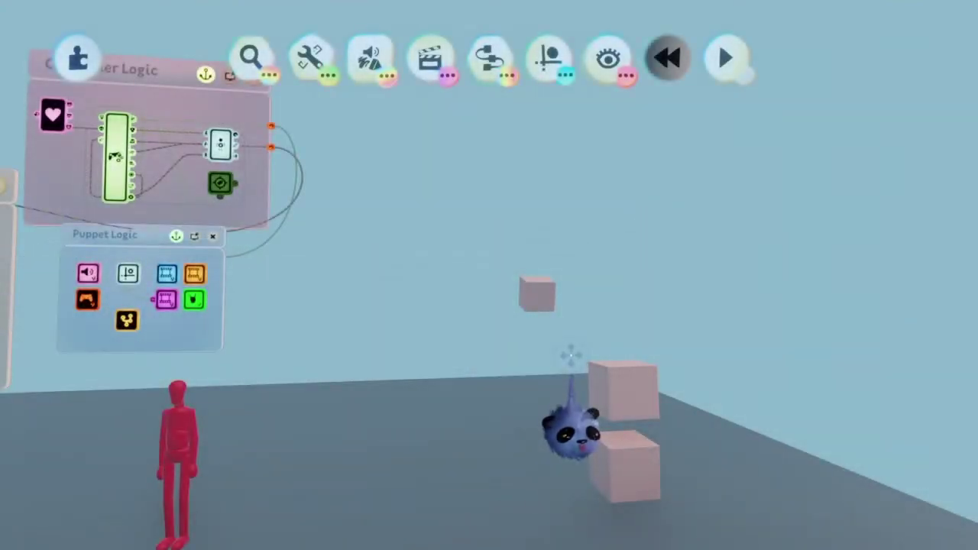
Add a tag below the camera gadget in the camera cube's microchip and name it Camera Look At.
scroll(578, 331, up, 5)
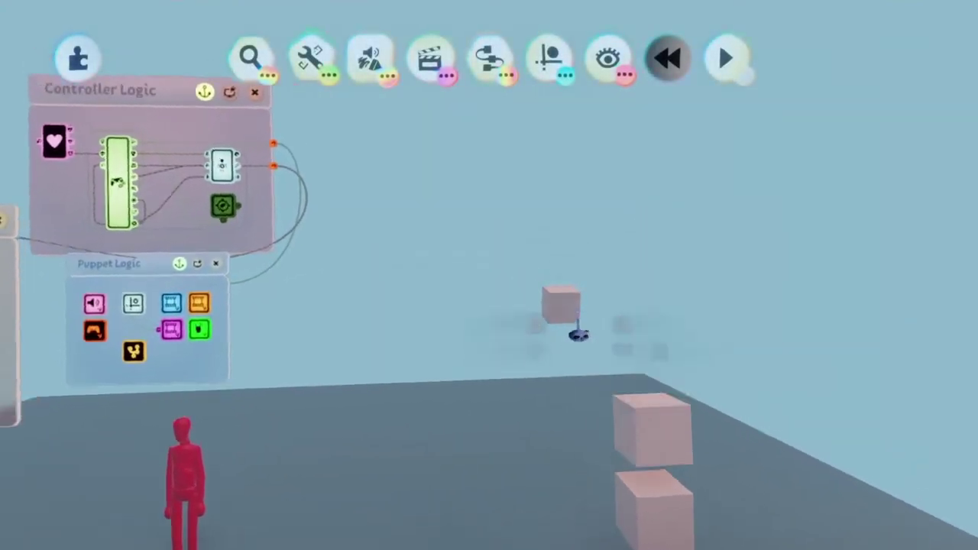
middle_drag(578, 268, 576, 296)
click(561, 381)
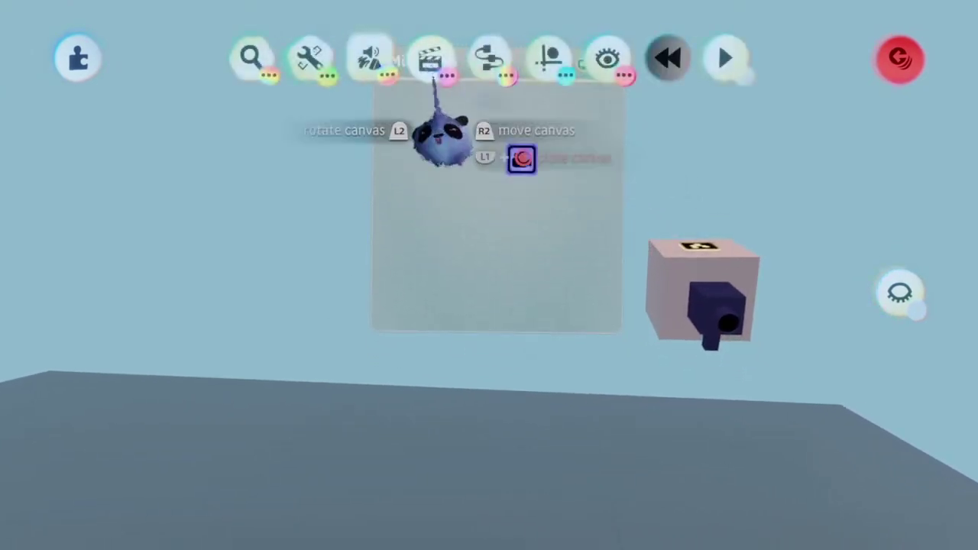
click(491, 60)
key(Escape)
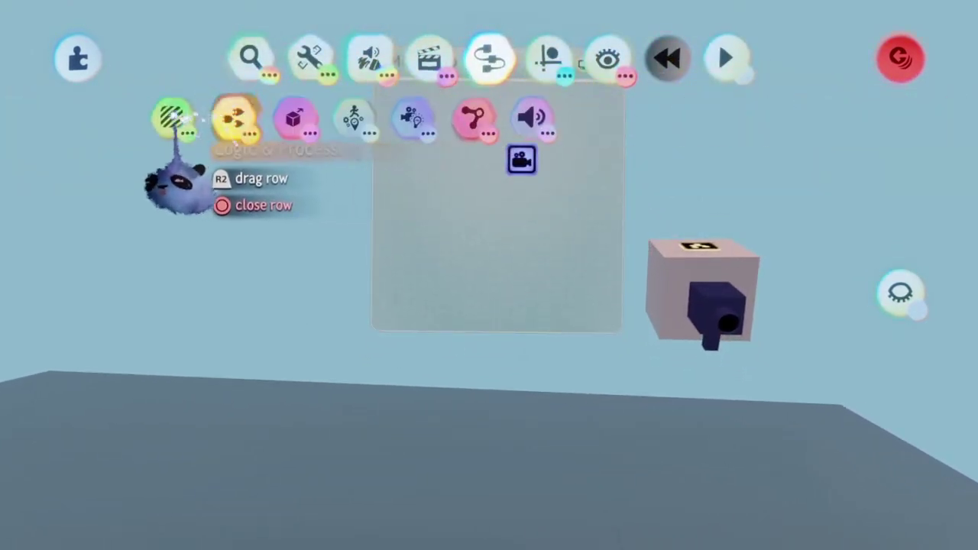
click(174, 117)
click(93, 116)
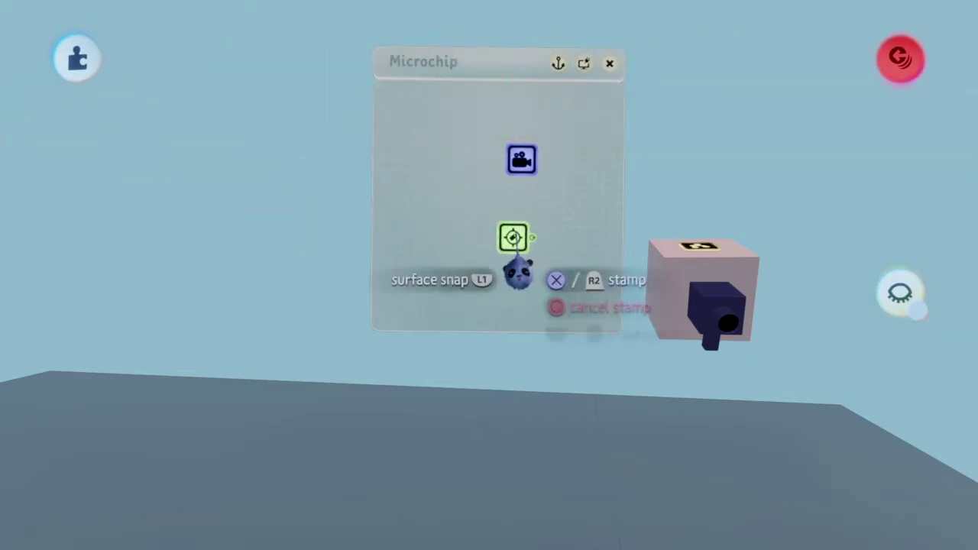
click(536, 247)
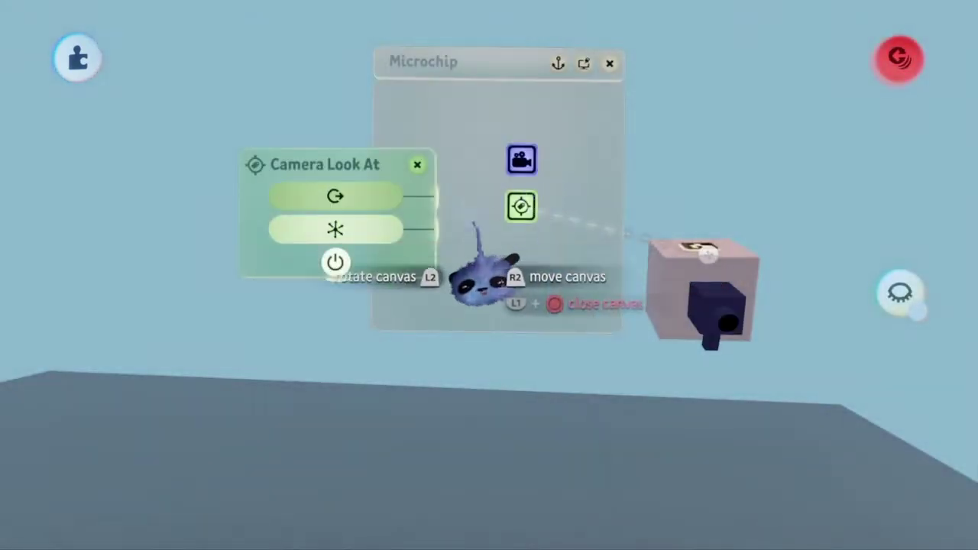
drag(388, 227, 464, 255)
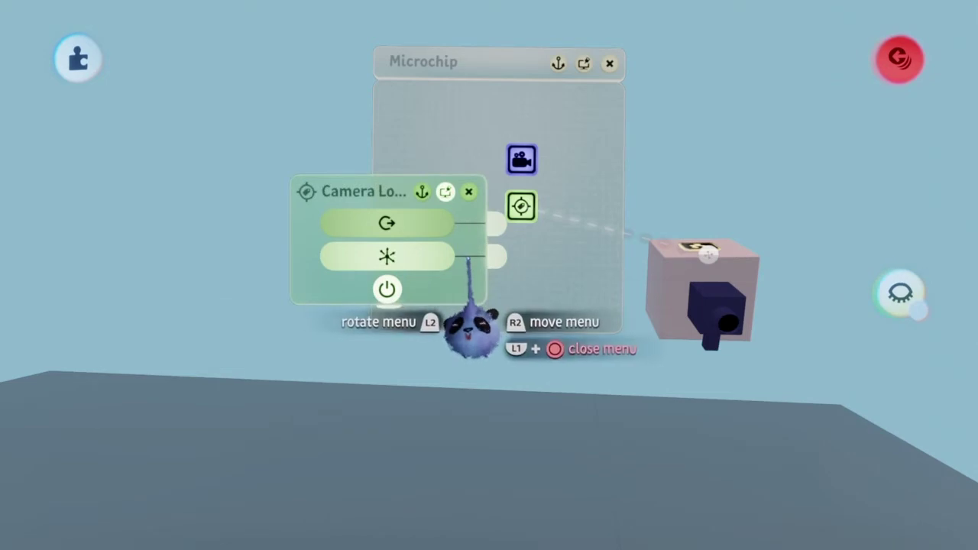
key(Escape)
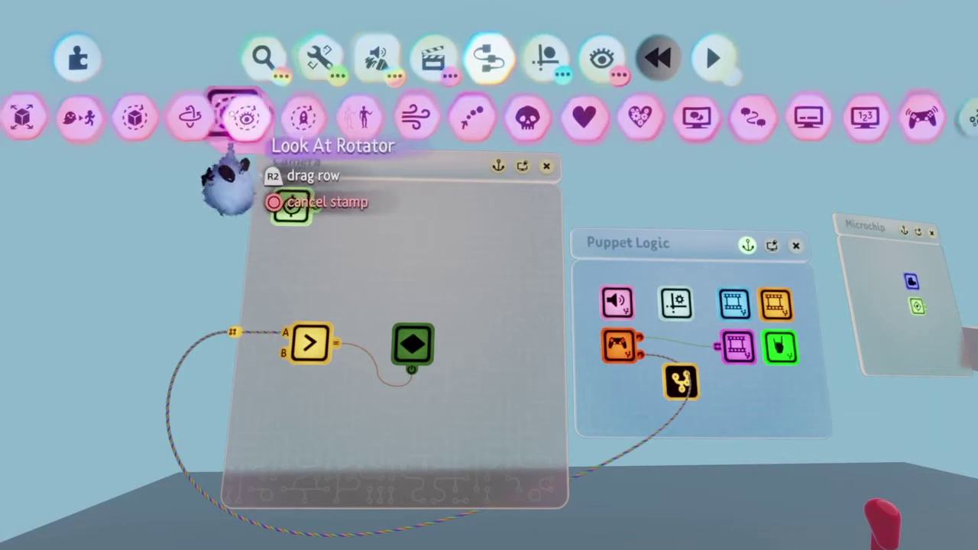
Add a Look At Rotator to the Camera microchip and set its strength and damping to 100%.
click(232, 122)
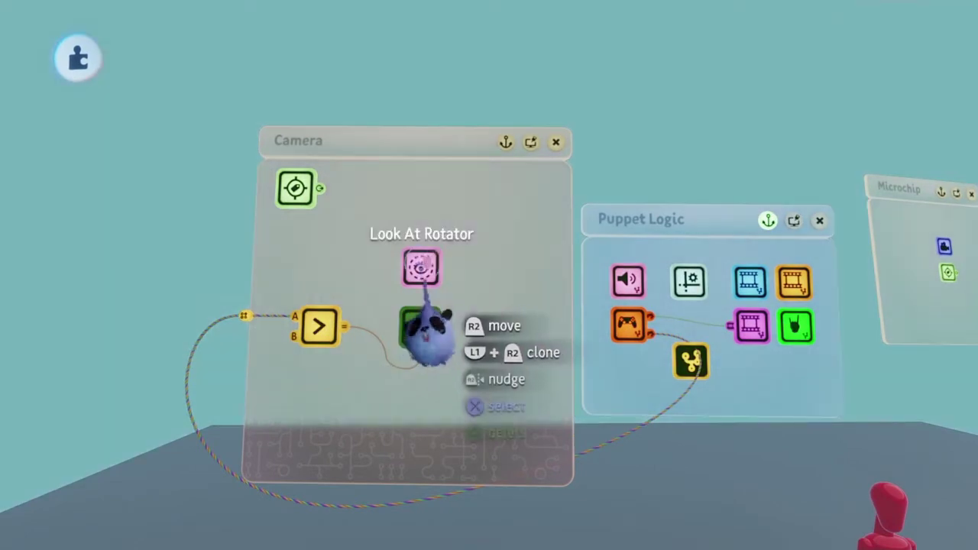
click(423, 270)
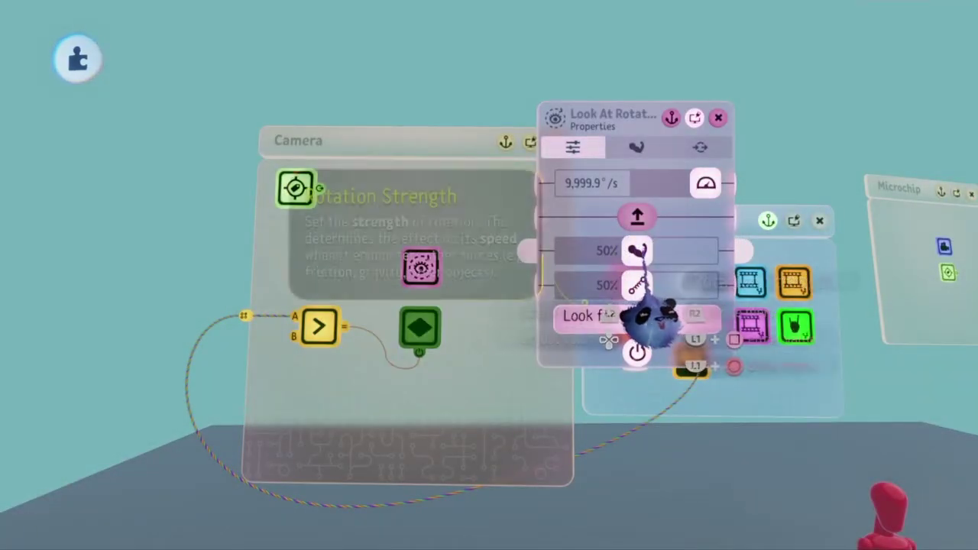
drag(637, 250, 695, 252)
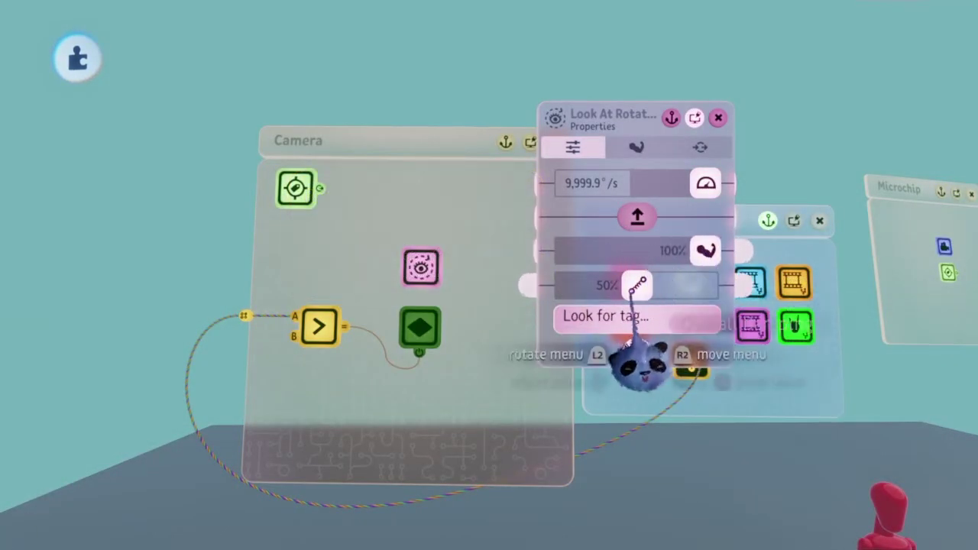
drag(636, 284, 704, 285)
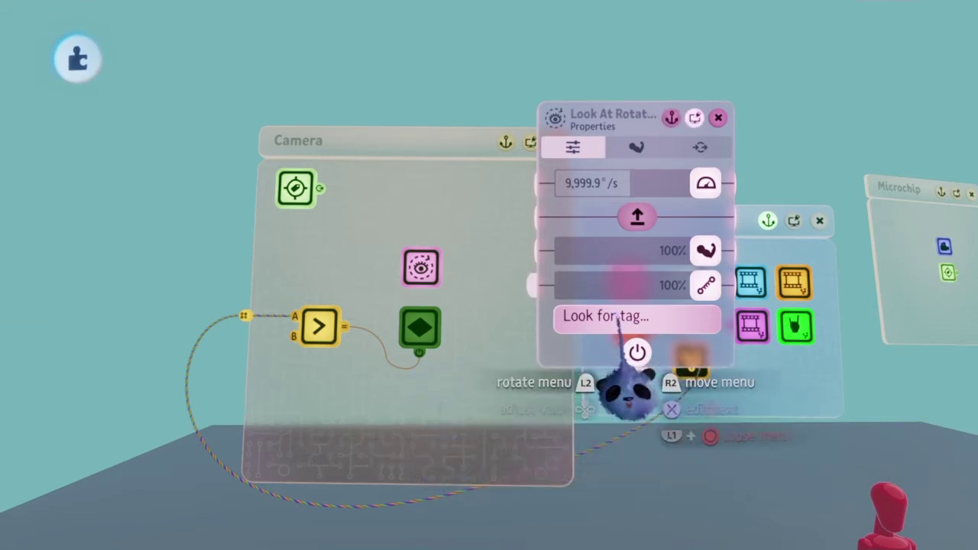
Set the Look At Rotator to look for the Camera Look At tag.
key(Left)
key(Left)
key(Left)
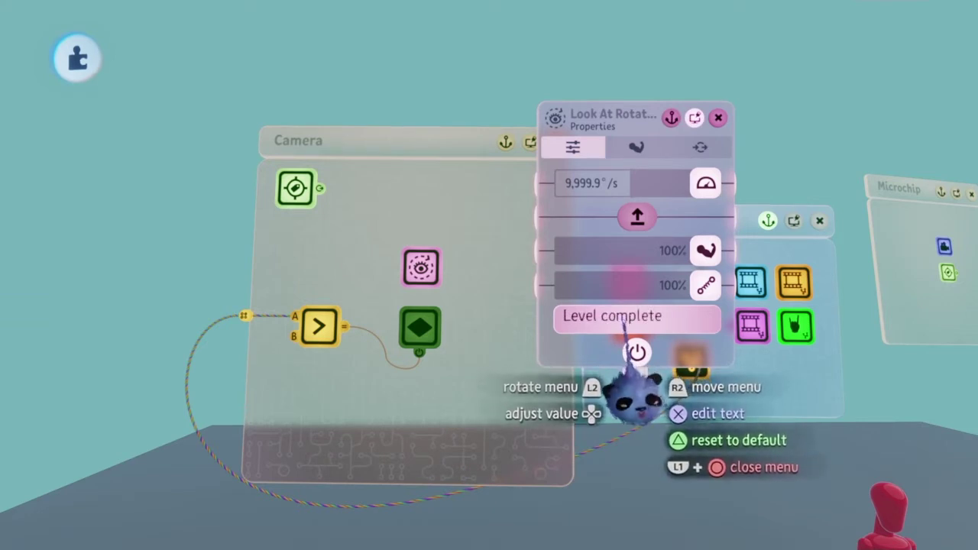
key(Right)
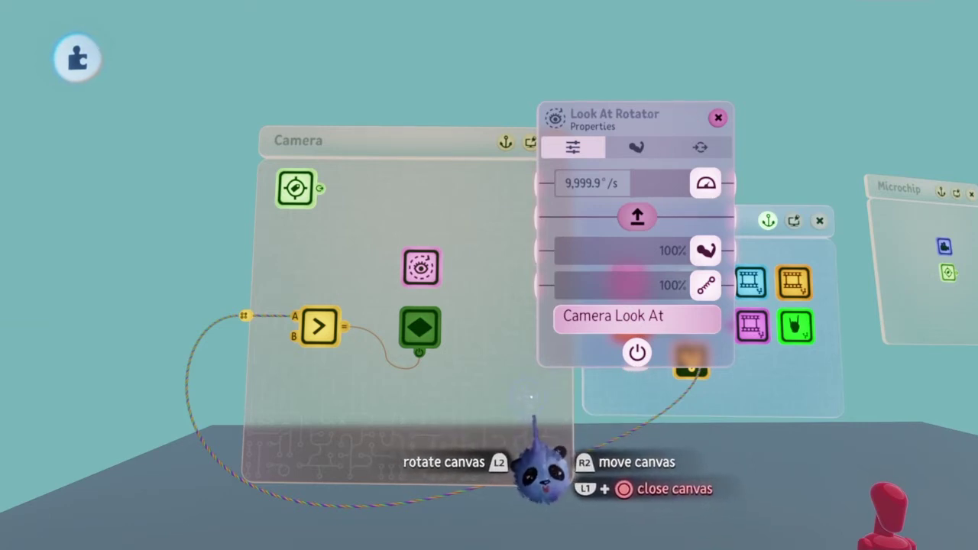
Turn on Grid Snap and rotate the Look At Rotator's direction arrow to point the way the puppet faces.
middle_drag(552, 362, 488, 454)
mouse_move(483, 377)
middle_down()
mouse_move(482, 340)
mouse_move(493, 369)
middle_up()
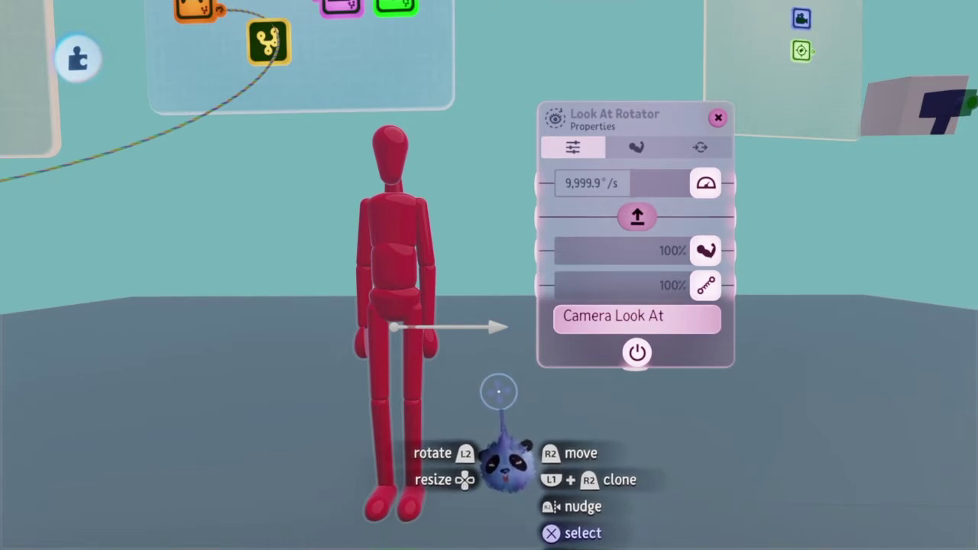
key(square)
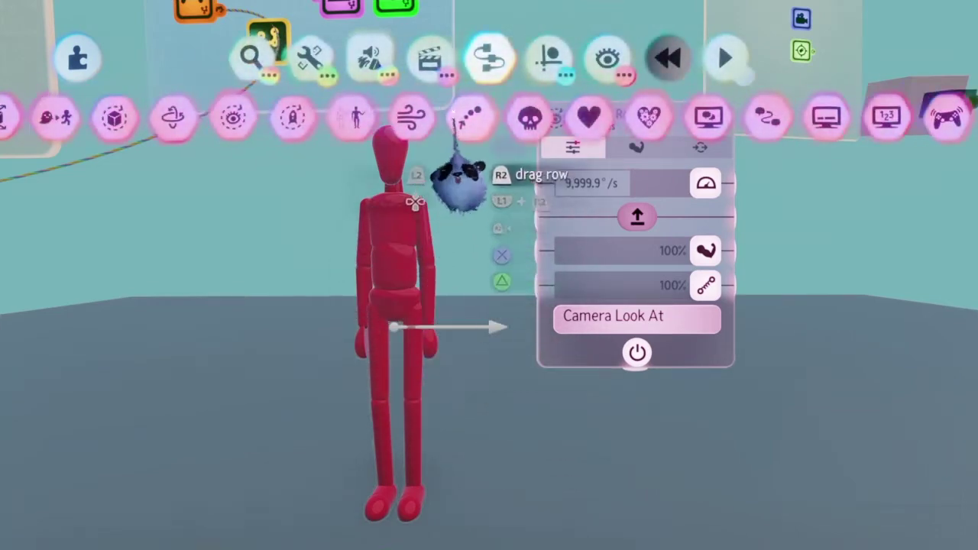
click(548, 60)
click(391, 118)
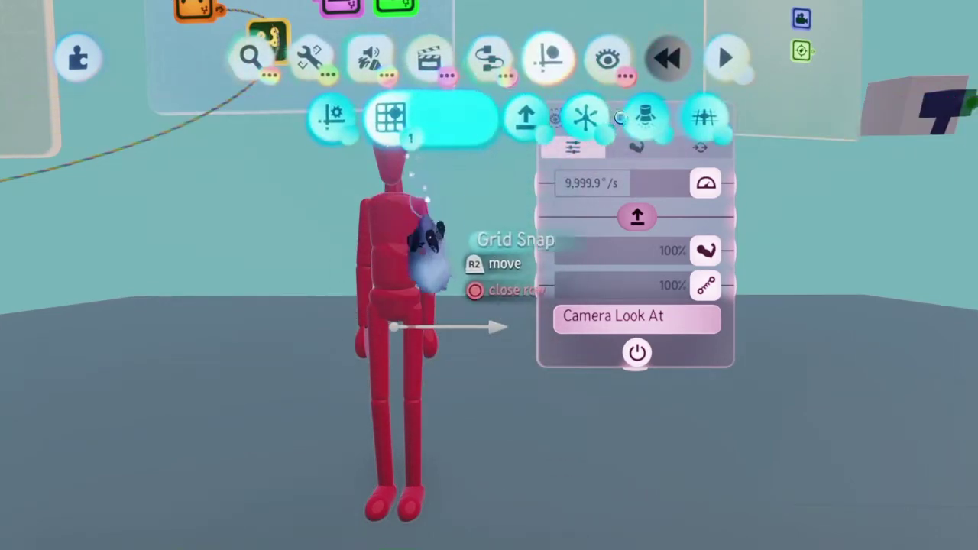
middle_drag(414, 352, 451, 337)
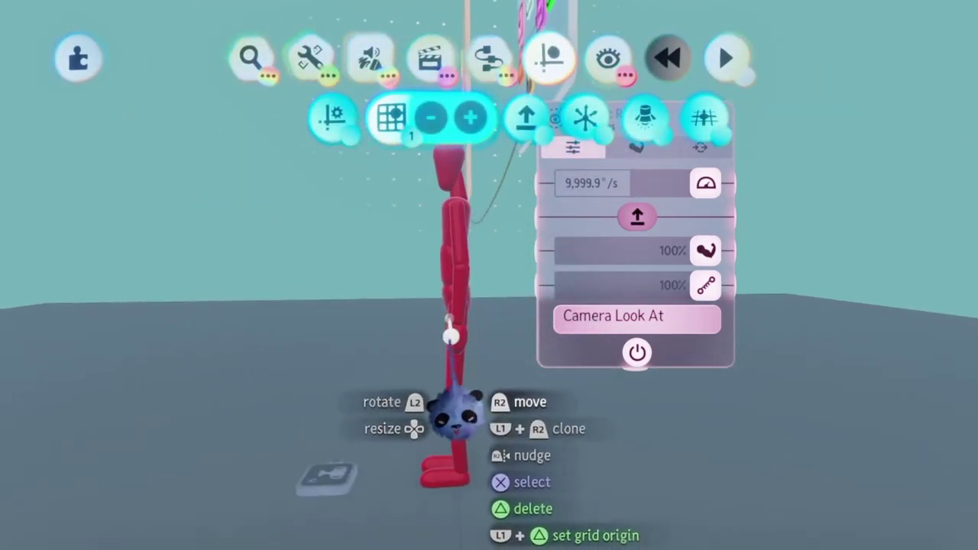
drag(451, 336, 384, 321)
middle_drag(461, 341, 469, 252)
Turn Grid Snap off again and close the tool menu.
key(Tab)
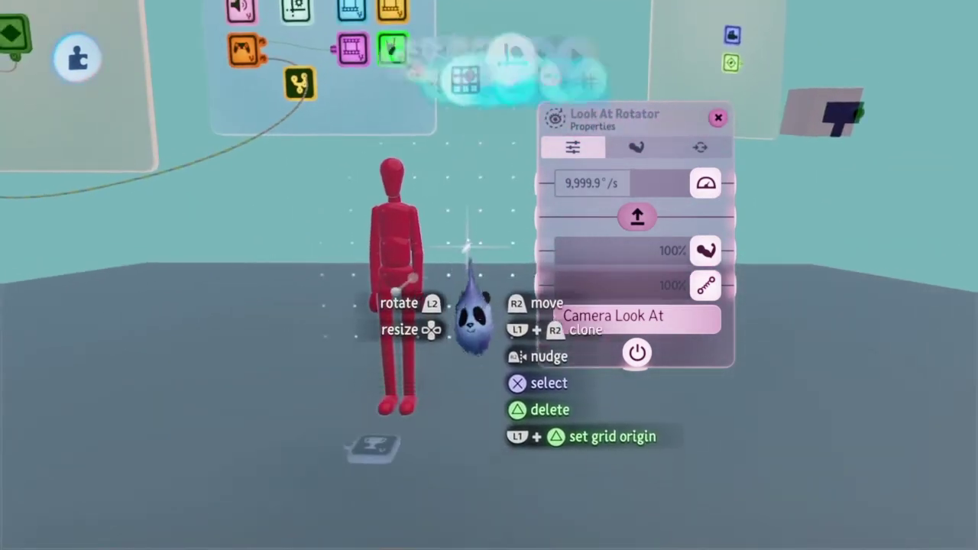
click(389, 118)
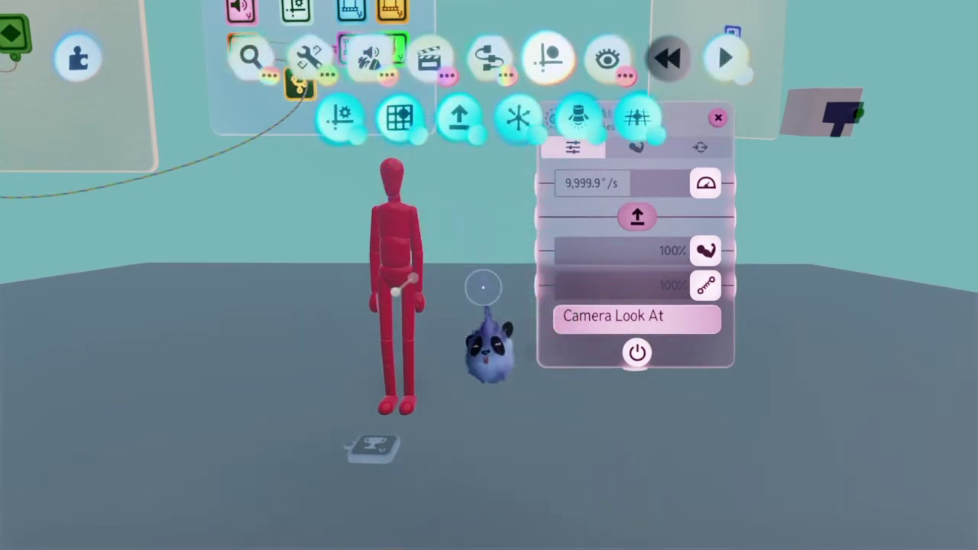
key(Escape)
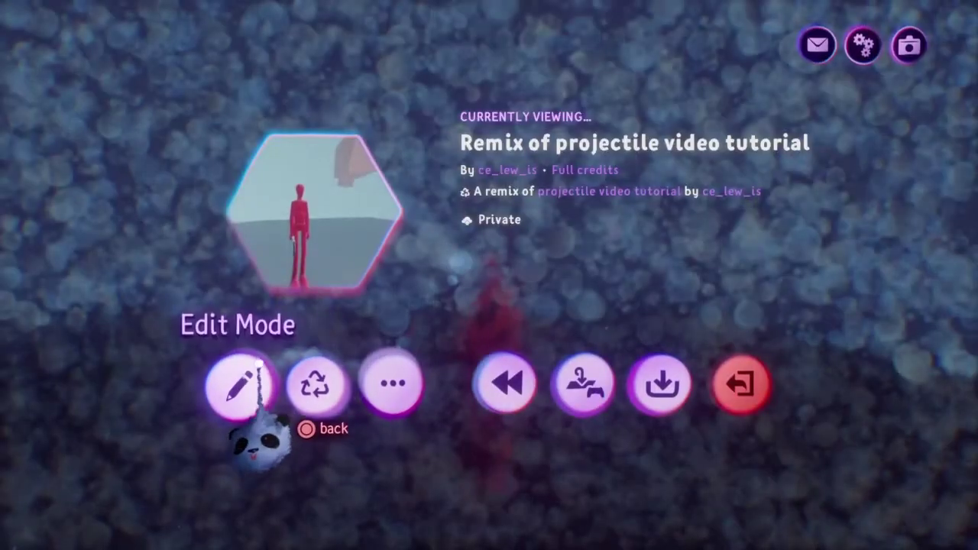
Return to edit mode and place a Text Displayer in the Camera microchip beside the Look At Rotator.
click(252, 373)
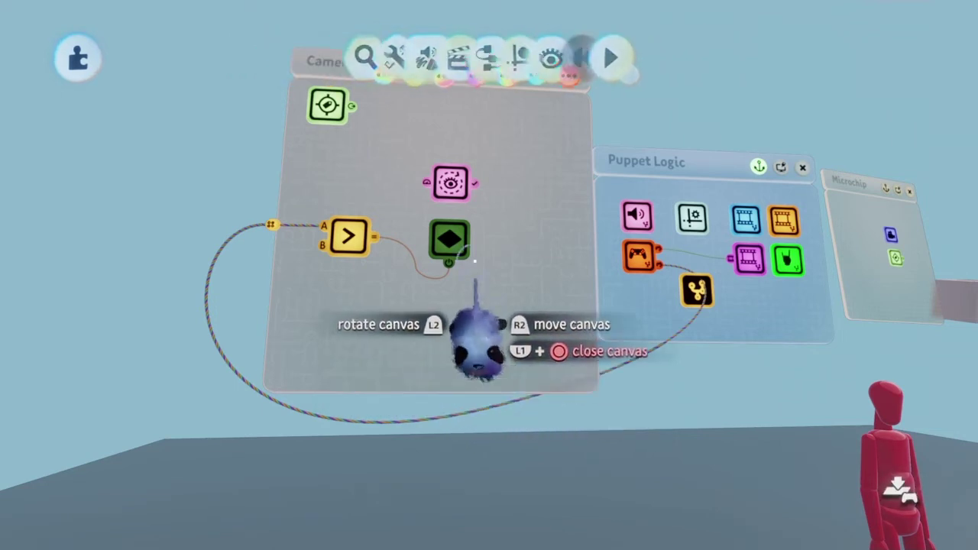
mouse_move(490, 73)
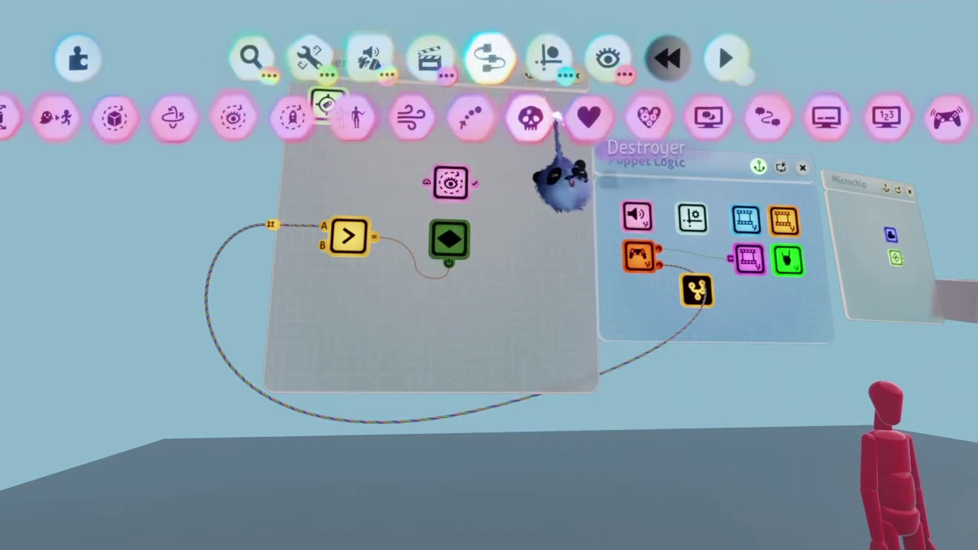
click(726, 175)
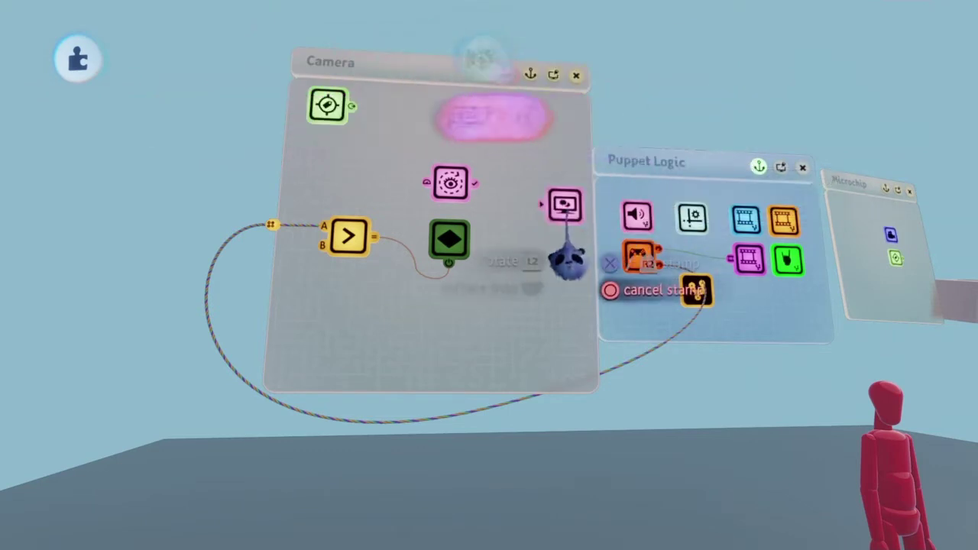
click(529, 217)
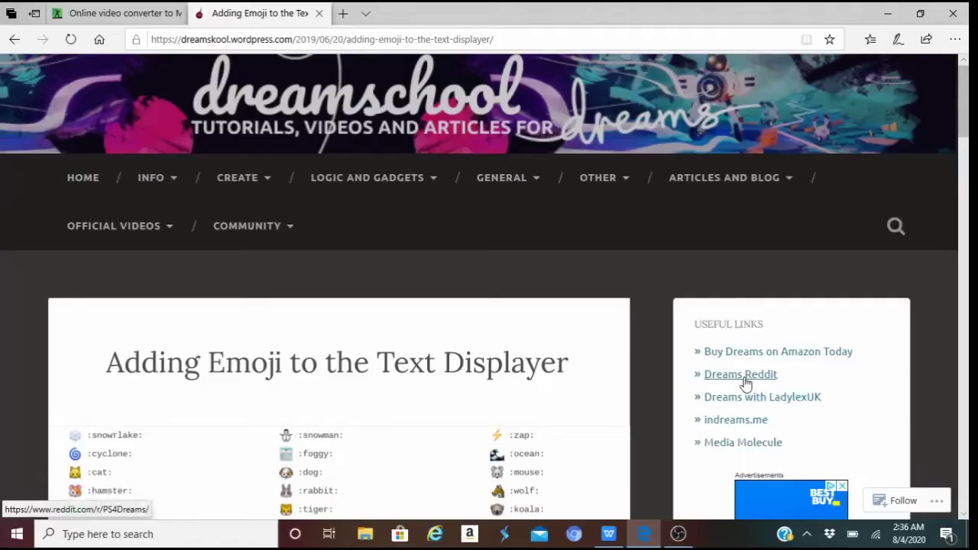
In the web browser, look through Dreamschool's emoji page and the Dreams icon list for the Subtract sphere icon's shortcode.
scroll(653, 290, down, 1)
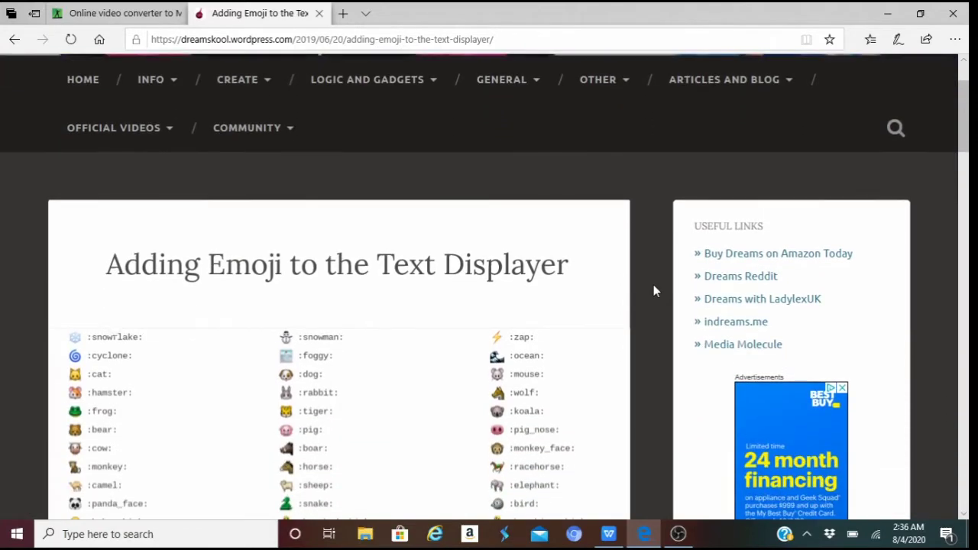
scroll(644, 263, down, 1)
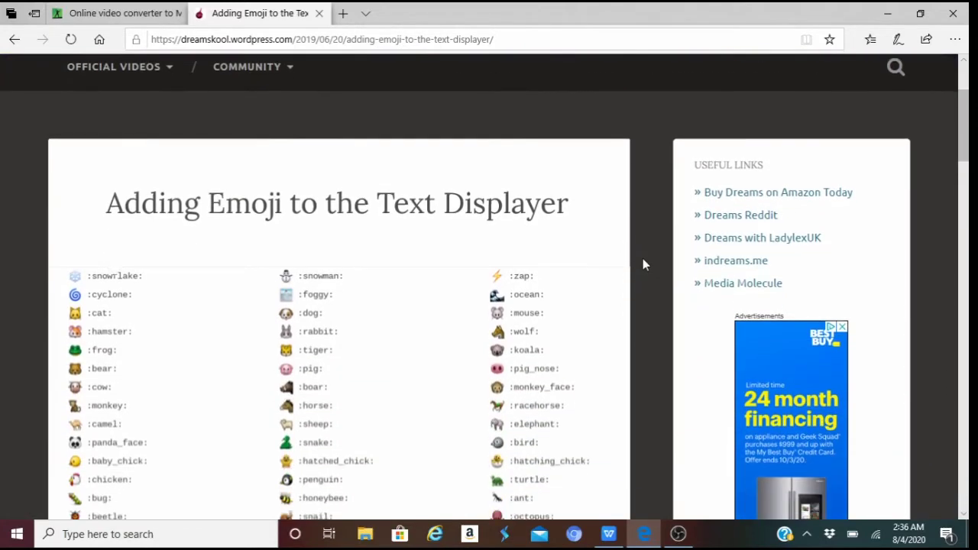
scroll(642, 264, down, 2)
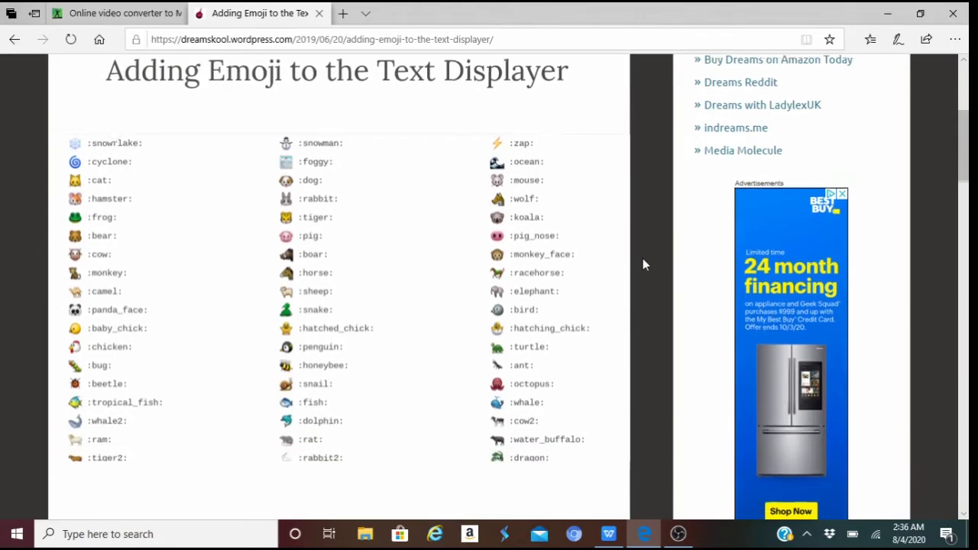
scroll(642, 264, down, 3)
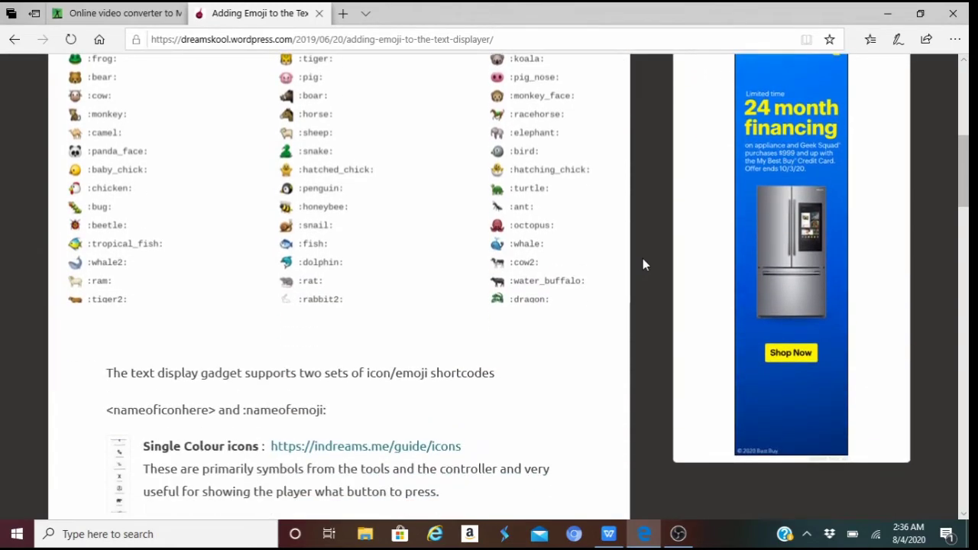
scroll(643, 265, down, 2)
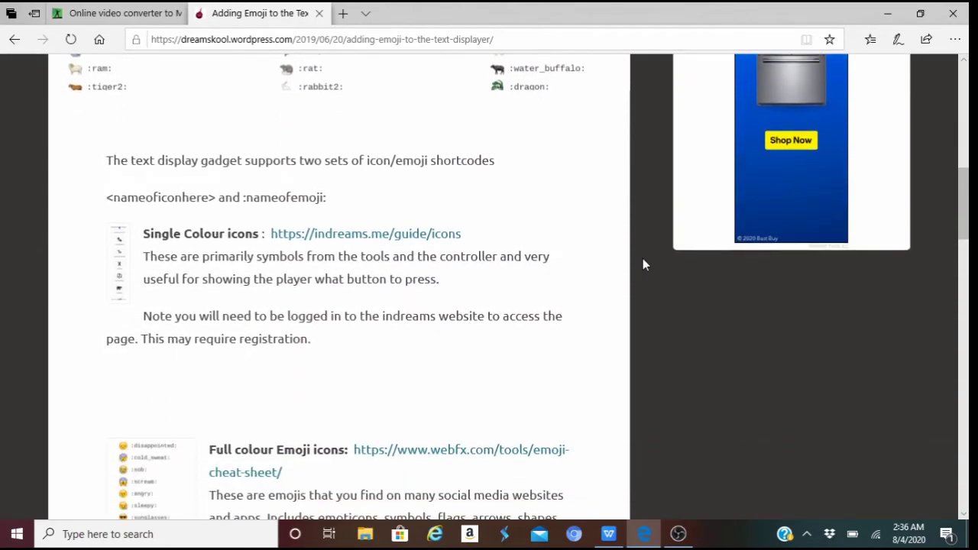
scroll(526, 303, down, 4)
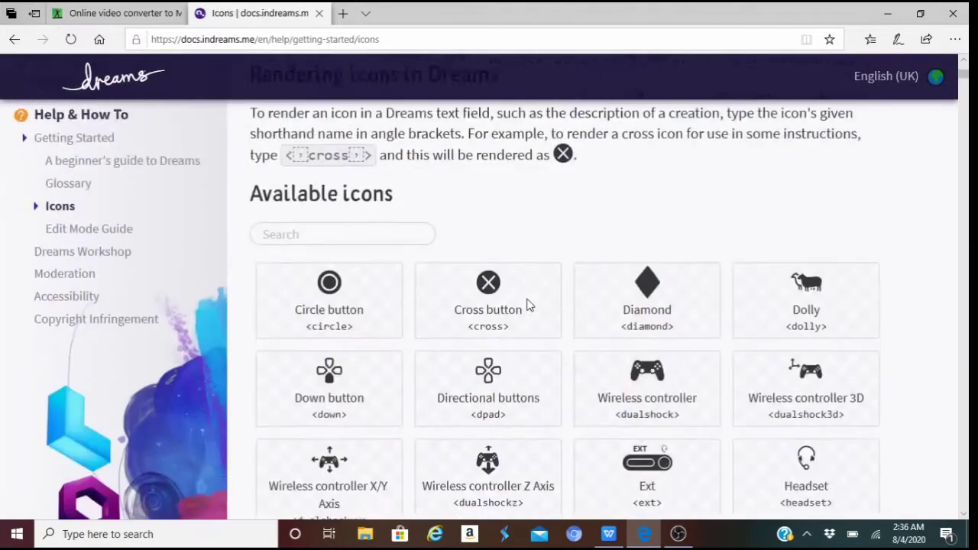
scroll(526, 303, down, 8)
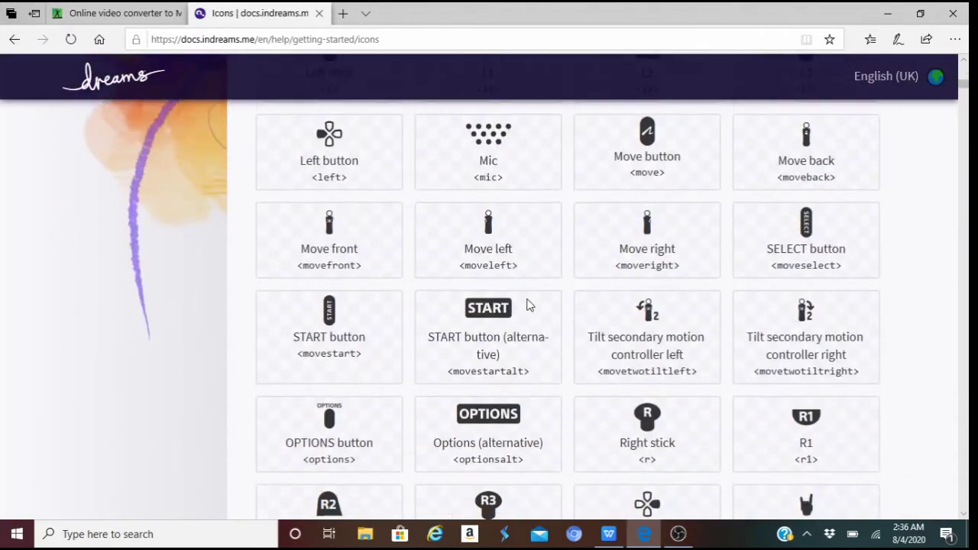
scroll(527, 303, down, 12)
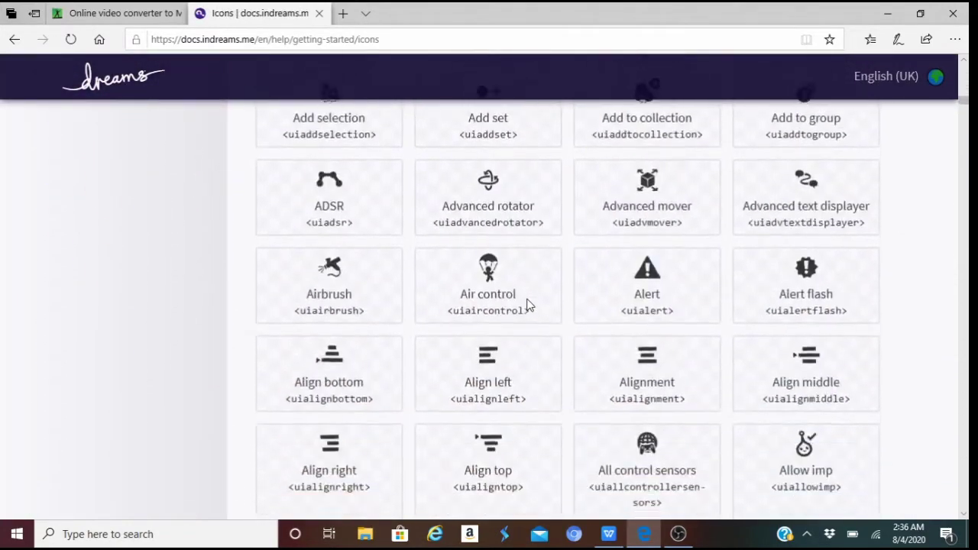
scroll(526, 303, down, 5)
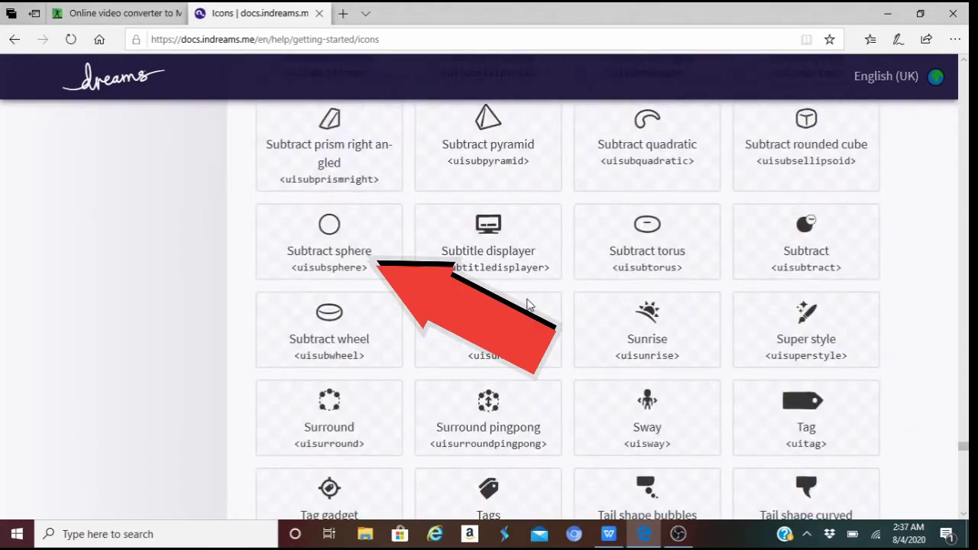
Look further down the Dreams icon list, past the Subtract sphere entry, to the tag and target icons.
scroll(489, 306, down, 8)
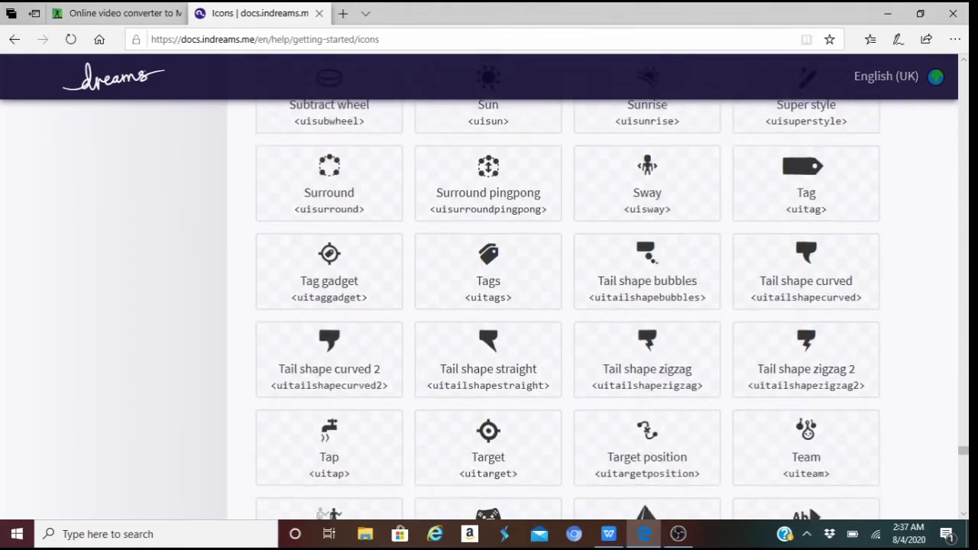
scroll(489, 306, down, 4)
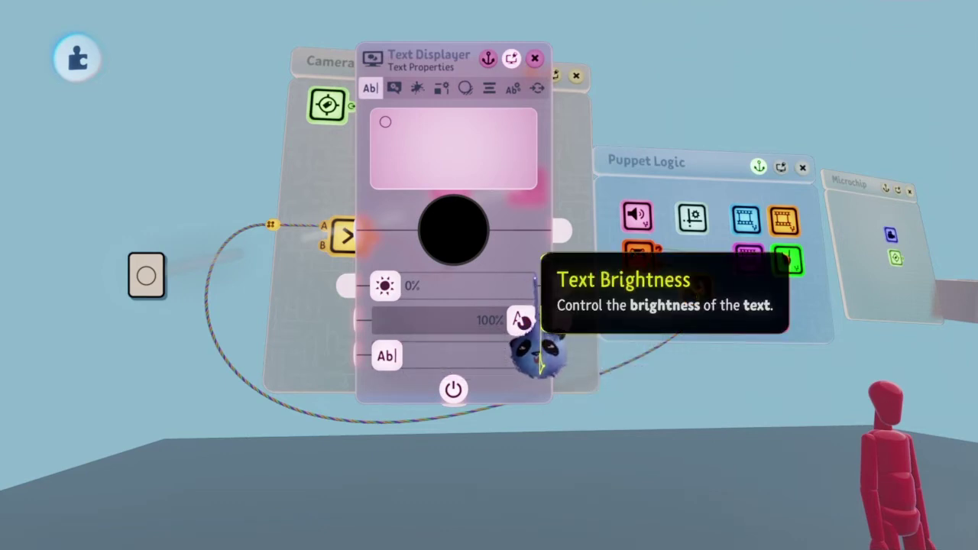
Turn off the Text Displayer's text box, border and shadow so only the circle icon is drawn.
click(394, 89)
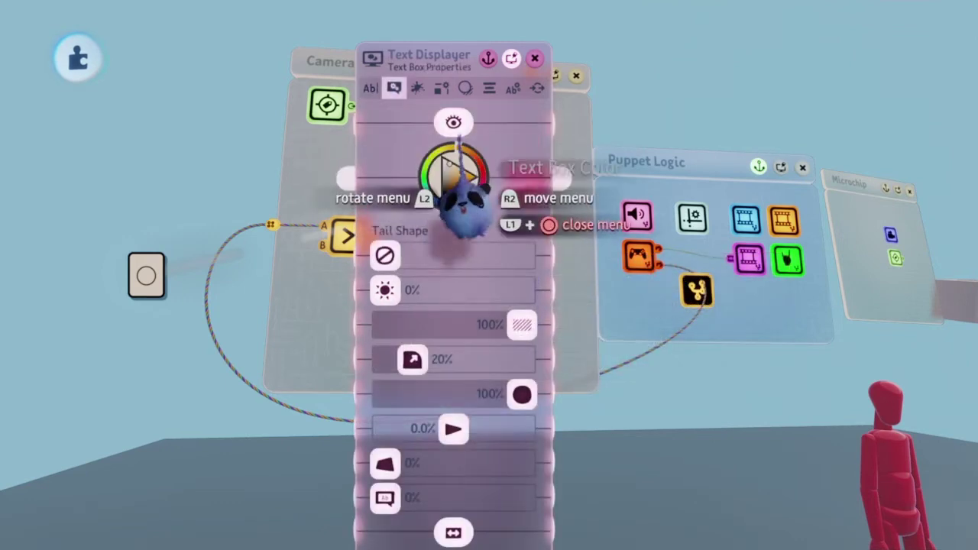
click(442, 88)
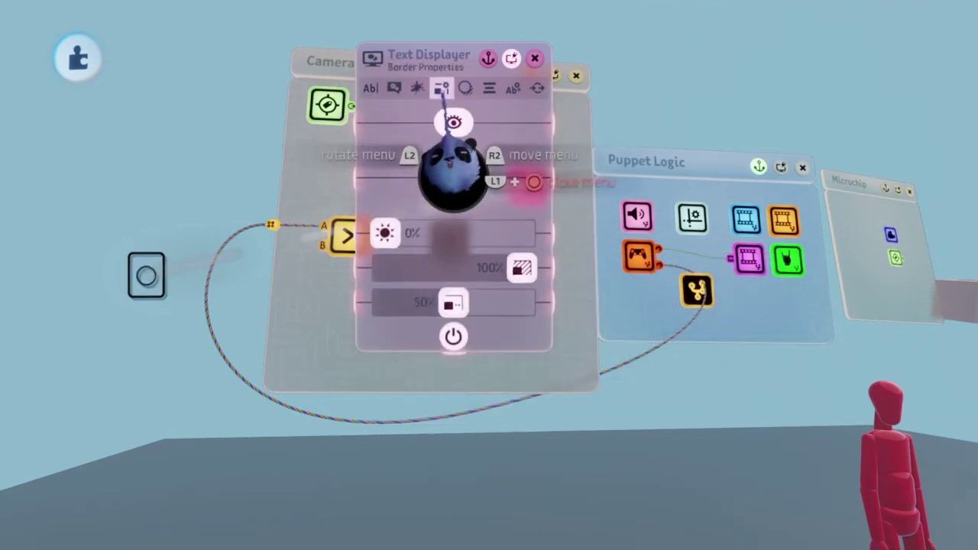
click(464, 88)
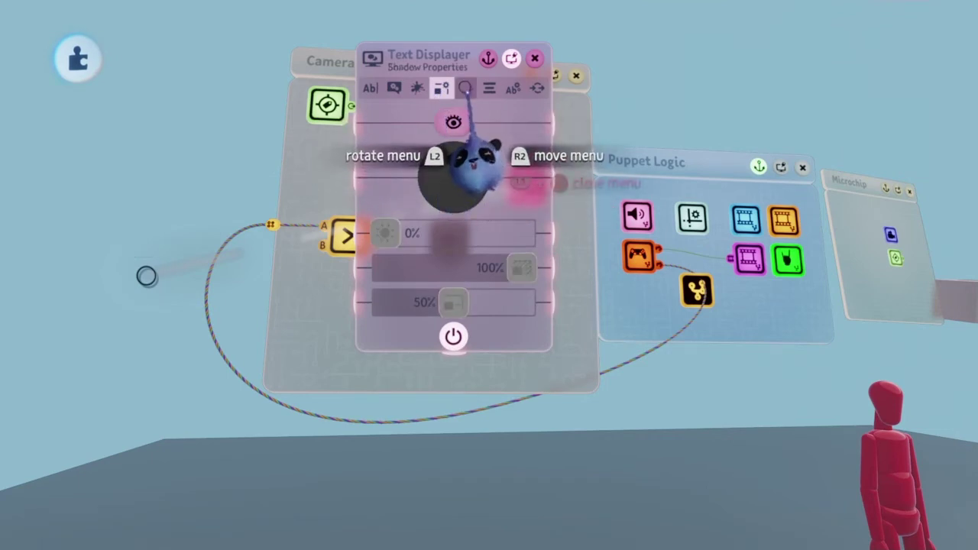
click(463, 118)
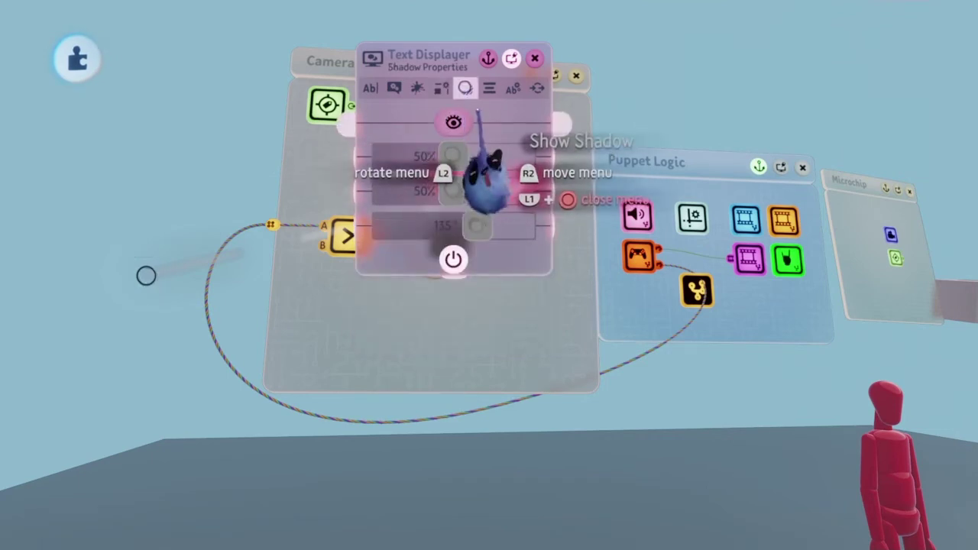
Centre the Text Displayer's text horizontally and vertically, centre it on the screen, and close its settings.
click(489, 88)
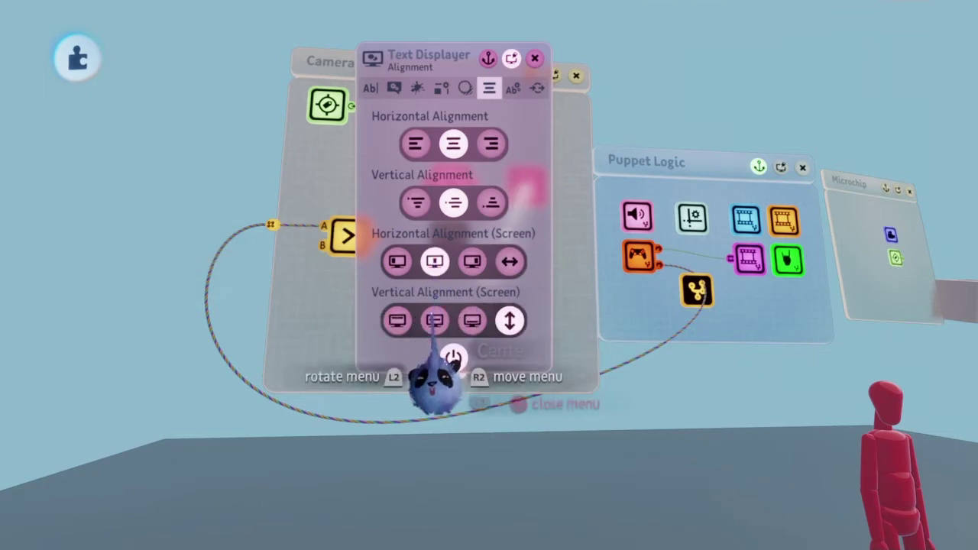
click(512, 89)
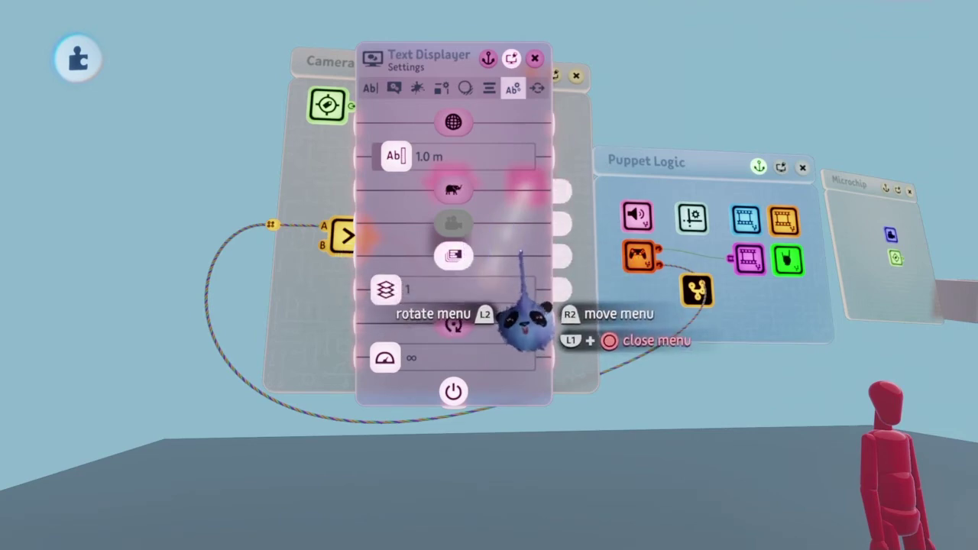
key(Left)
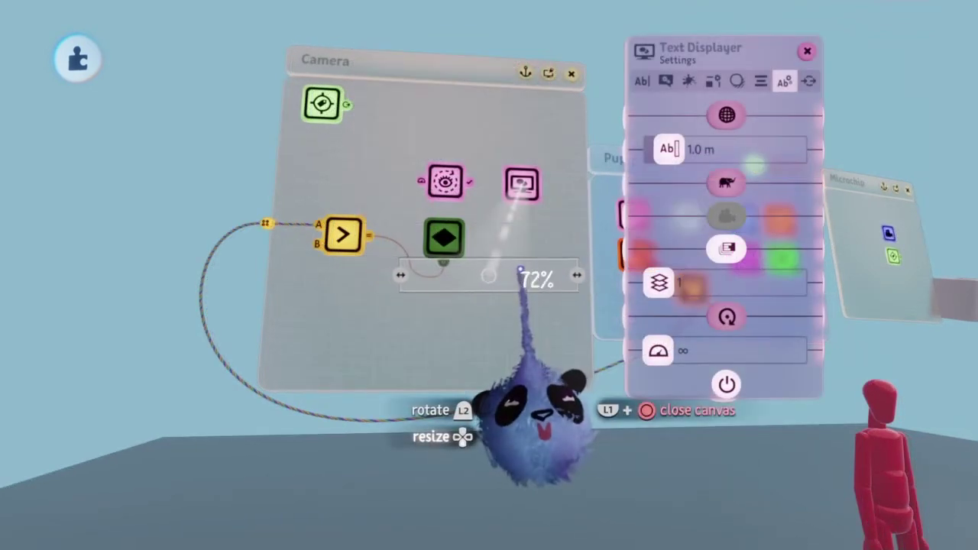
key(Left)
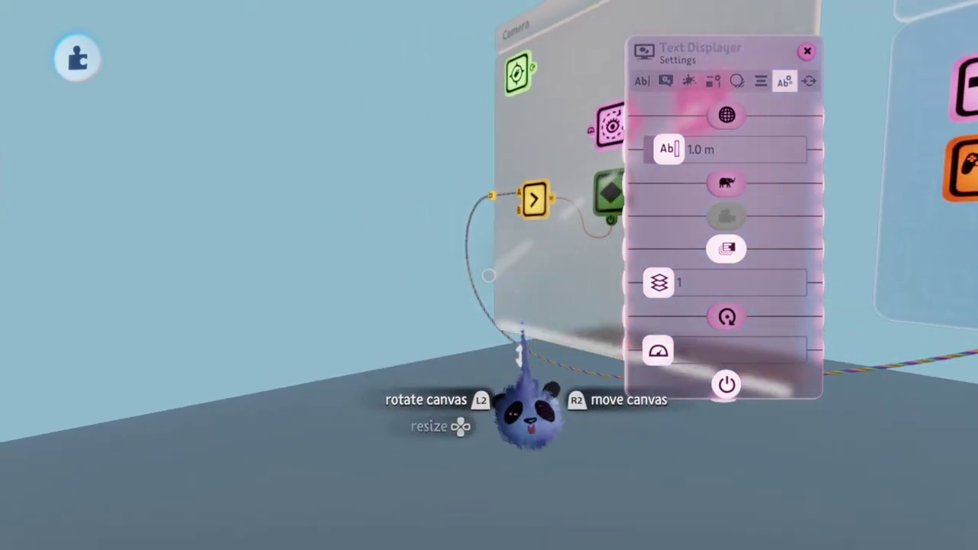
key(Right)
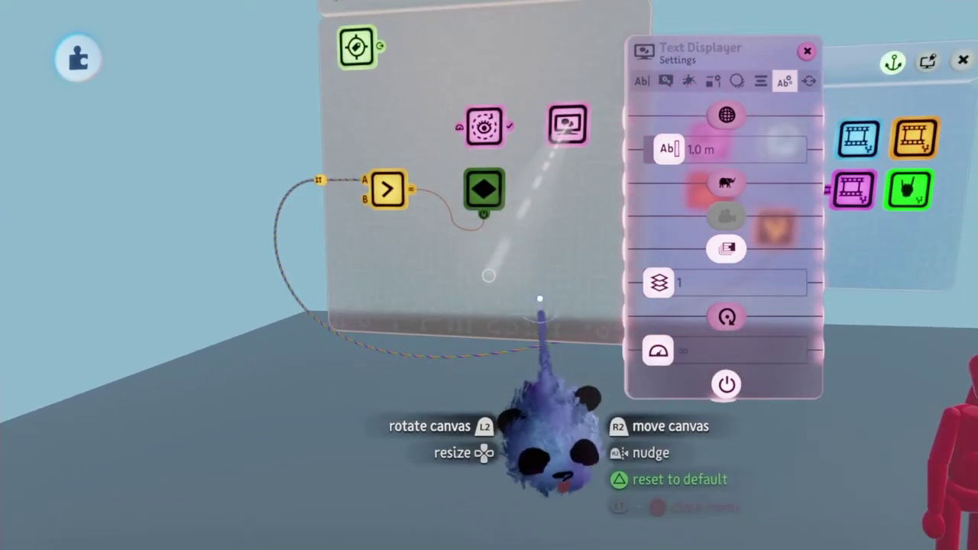
key(Right)
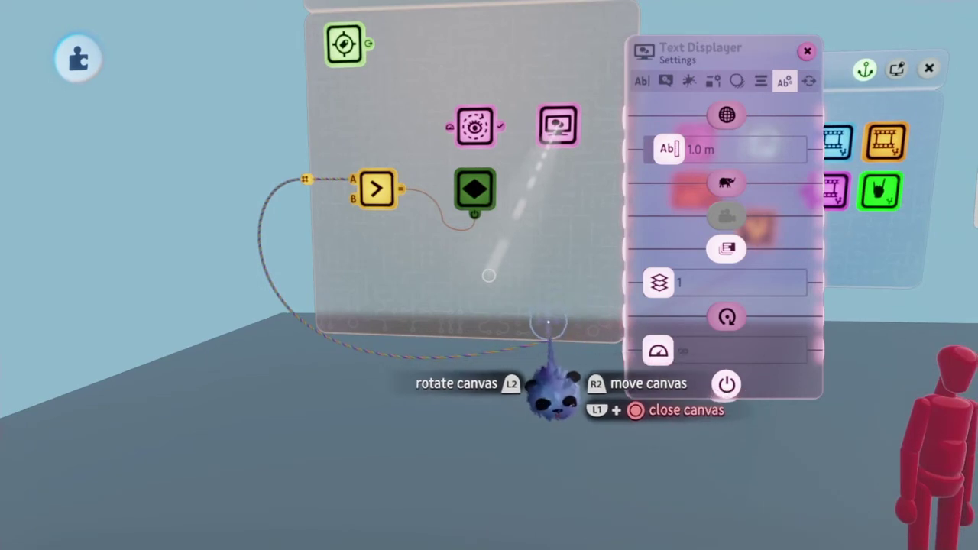
key(Escape)
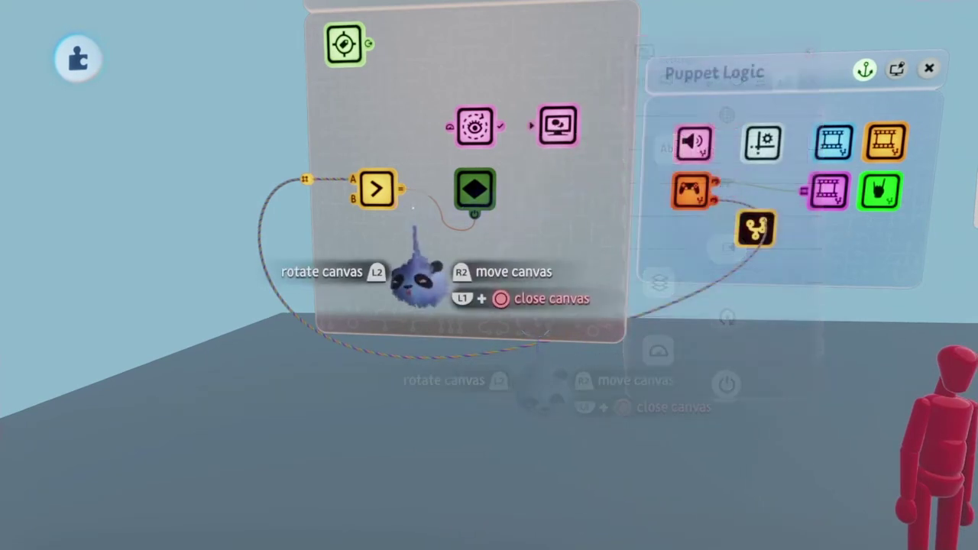
Wire the output of the greater-than gadget in the Camera microchip to the Text Displayer's Start Text input.
click(537, 128)
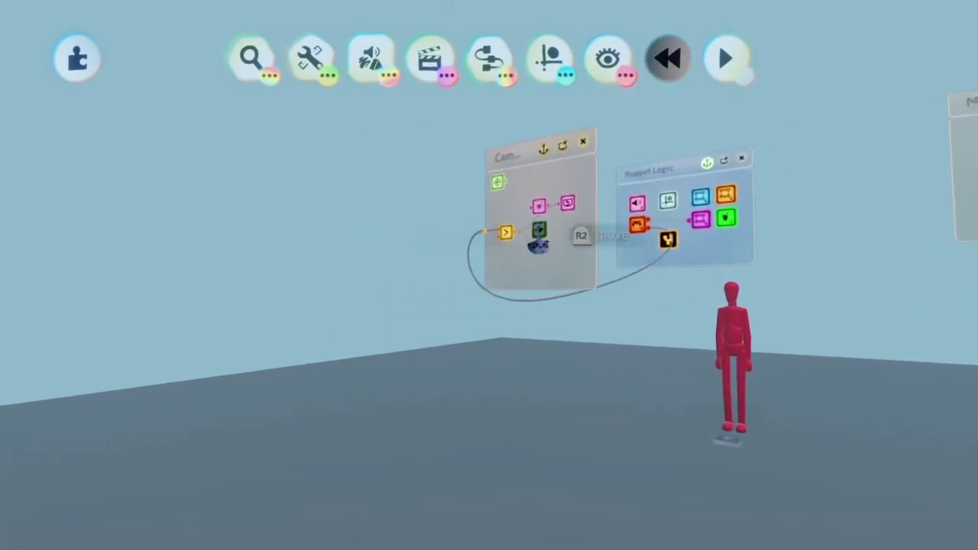
Open the Camera microchip's Keyframe settings, move them aside and set Slow Power Up to 0.2 s.
click(547, 223)
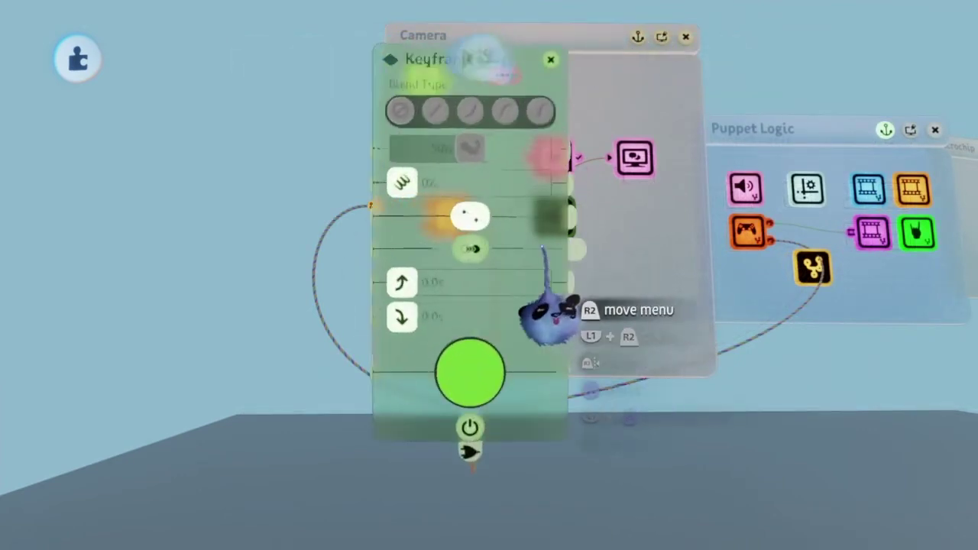
drag(466, 256, 677, 209)
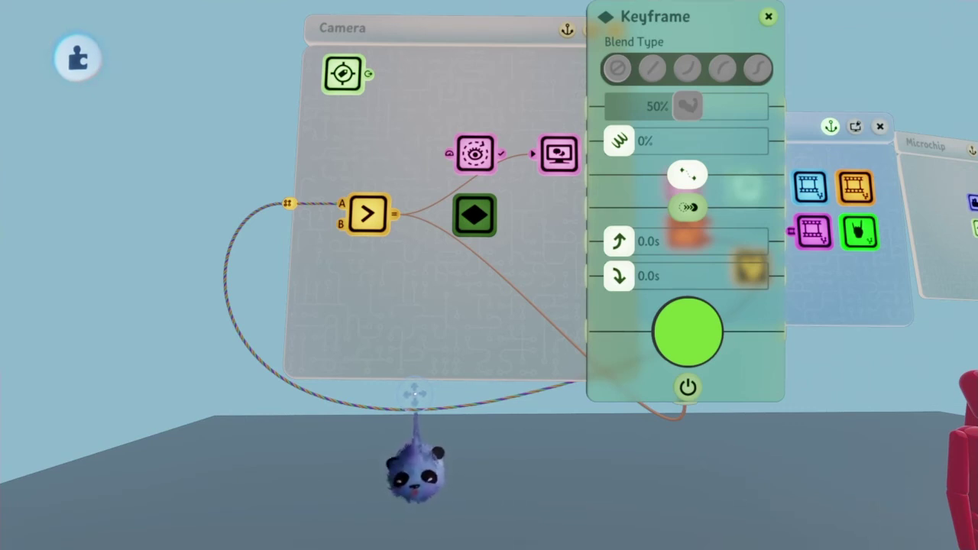
drag(635, 243, 640, 244)
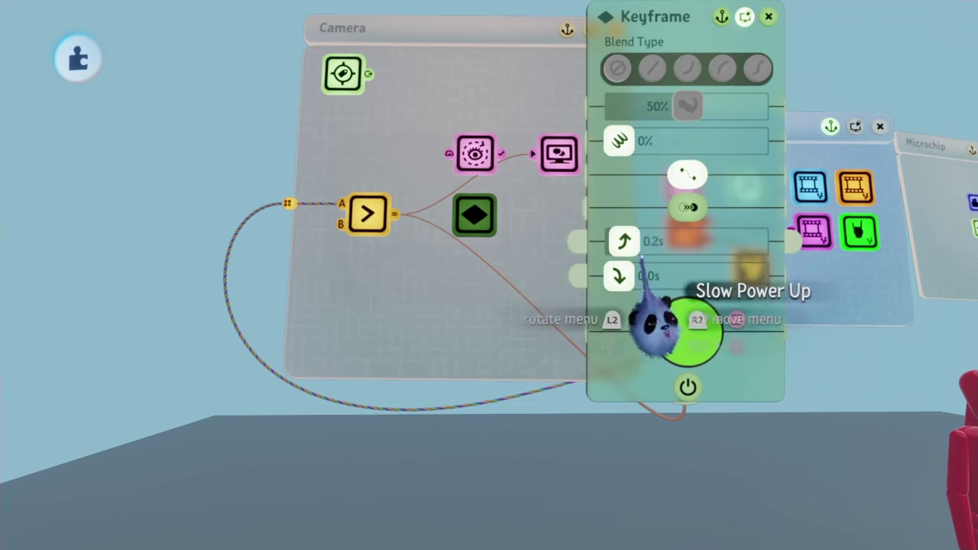
key(Right)
key(Right)
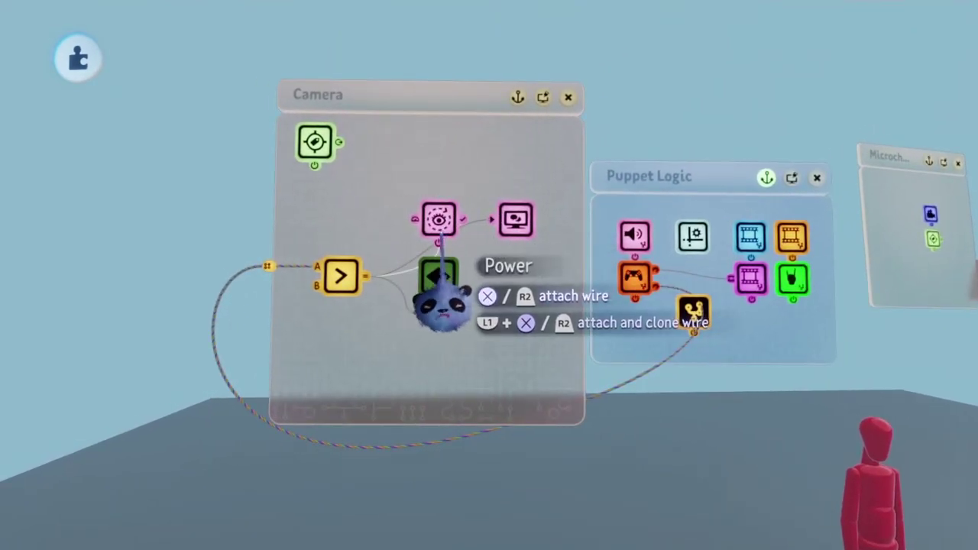
Wire the greater-than gadget's output to the Look At Rotator's Power and move the rotator higher in the Camera microchip.
click(440, 238)
drag(447, 222, 447, 158)
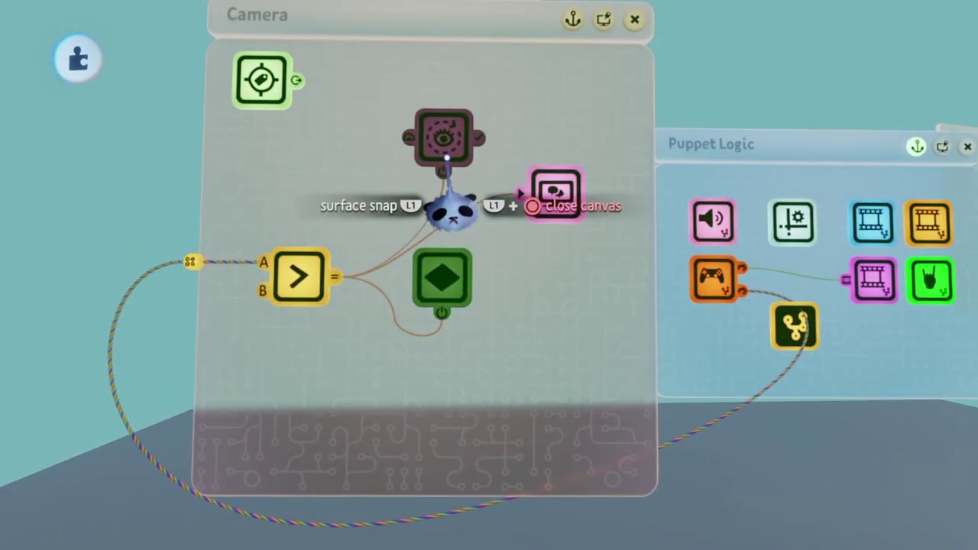
drag(451, 205, 519, 194)
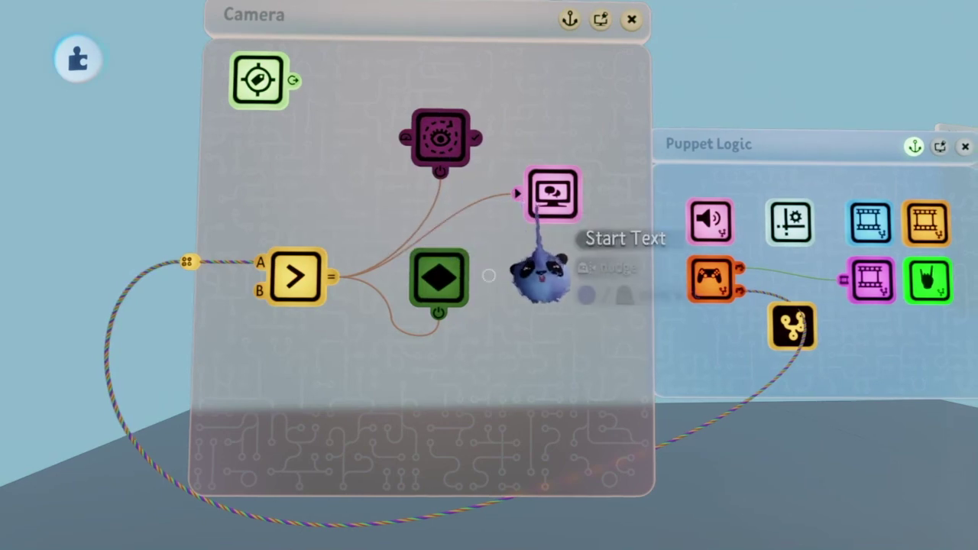